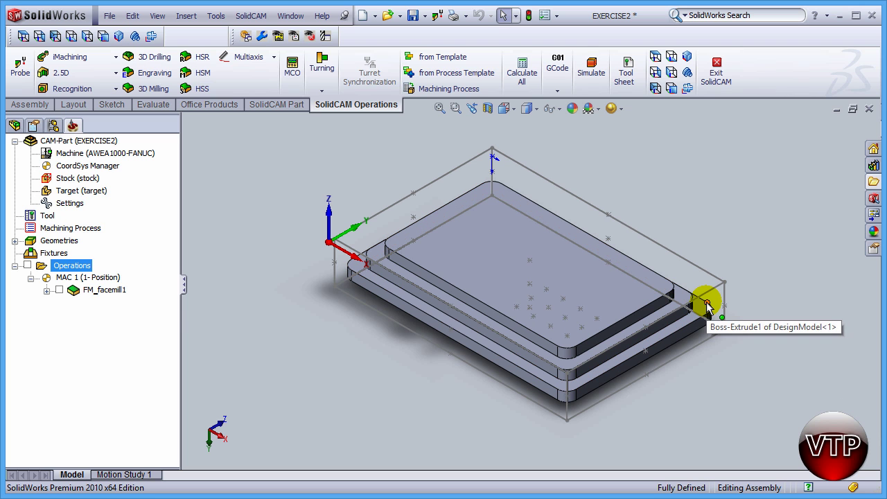
# Add a new Profile milling operation and start defining a new geometry for it
pyautogui.rightClick(69, 267)
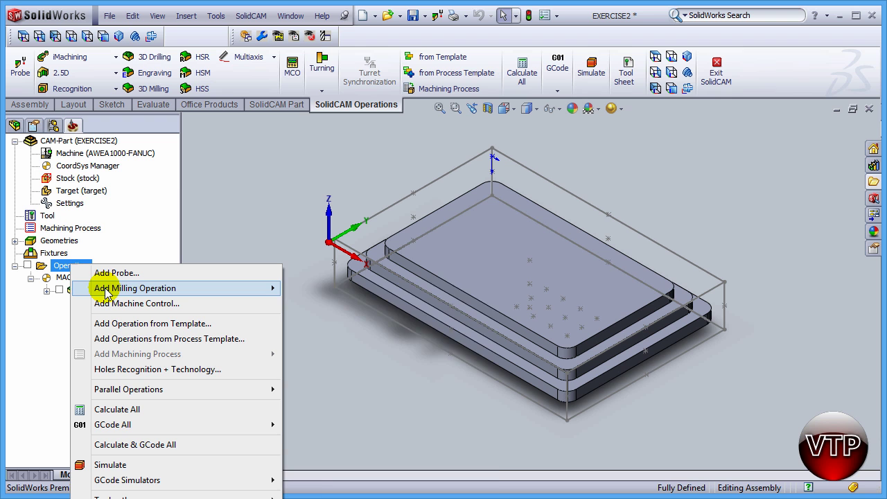
pyautogui.moveTo(106, 290)
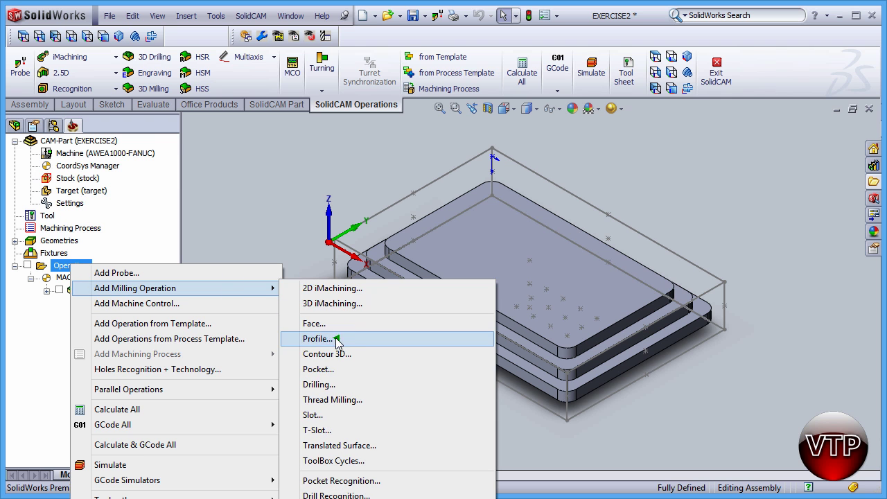
pyautogui.click(325, 338)
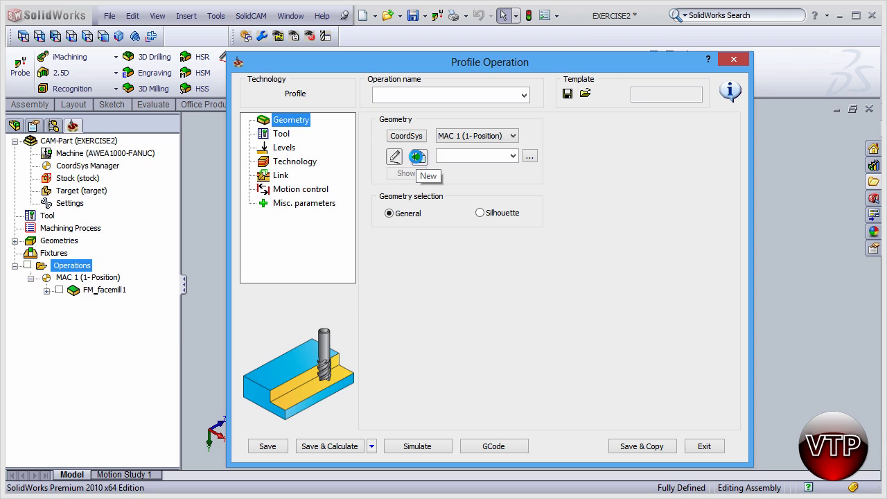
pyautogui.click(418, 158)
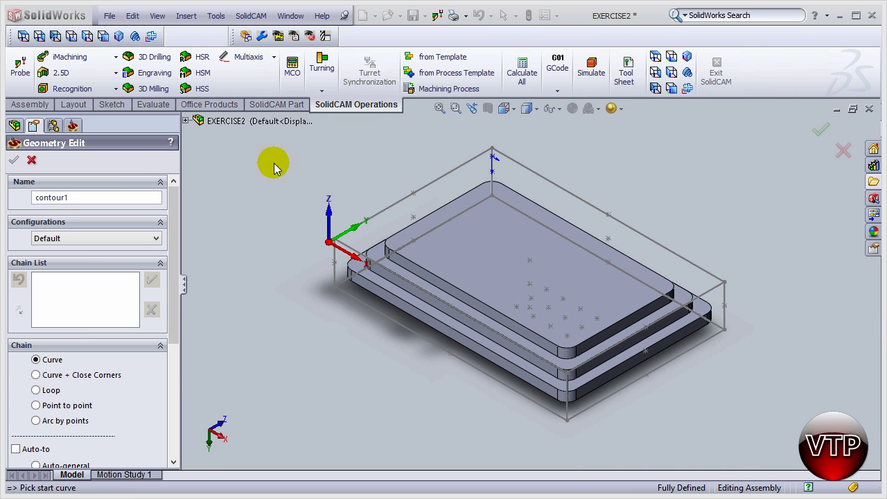
pyautogui.moveTo(173, 193); pyautogui.dragTo(174, 315)
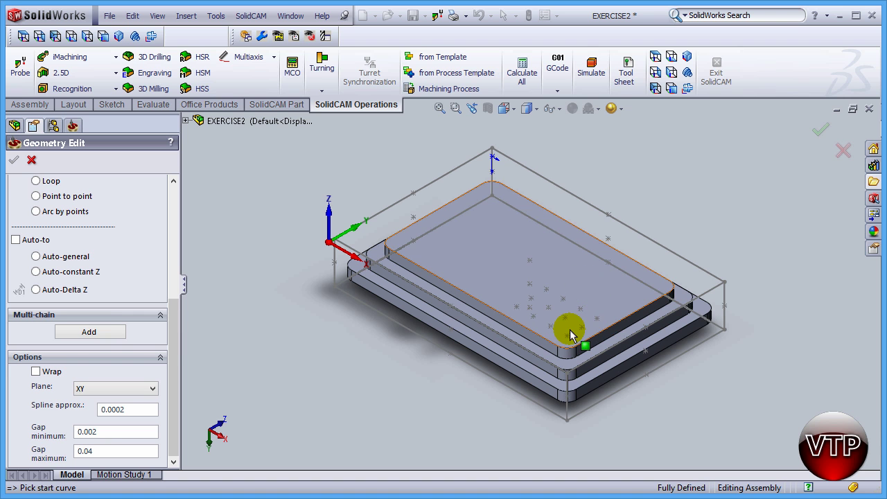
# Add one chain around the outline of the plate's top face to contour1
pyautogui.click(90, 331)
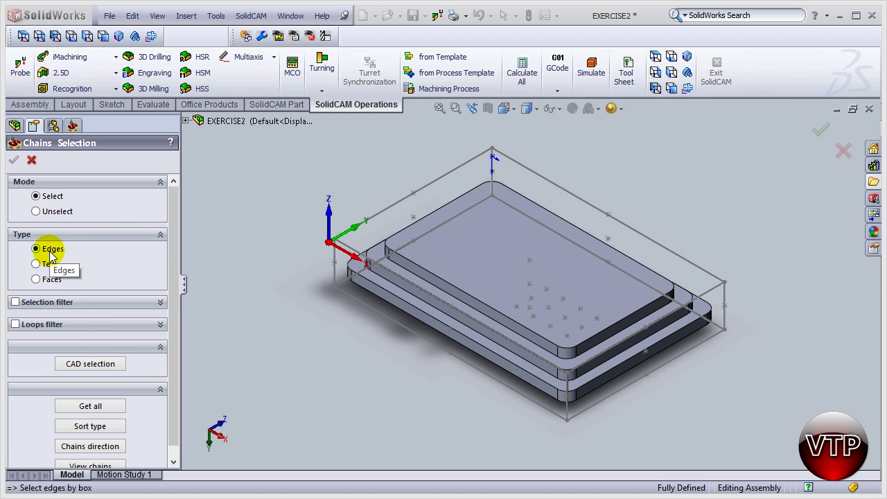
pyautogui.click(490, 247)
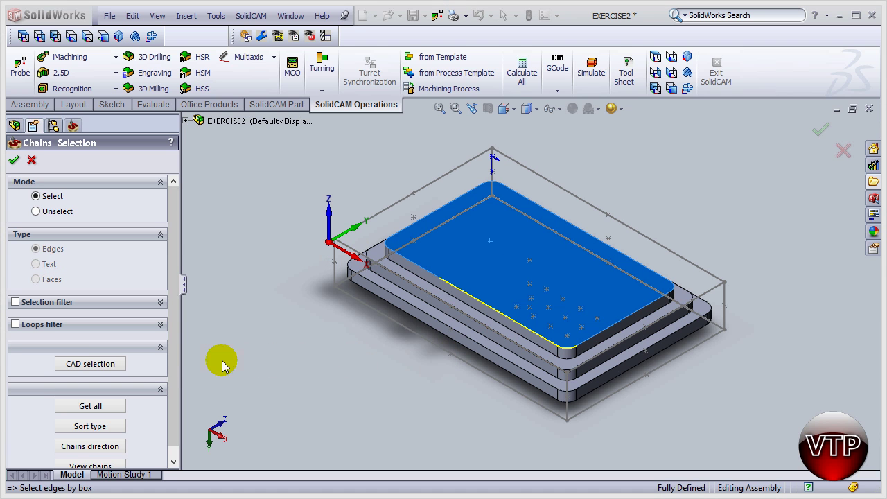
pyautogui.click(14, 161)
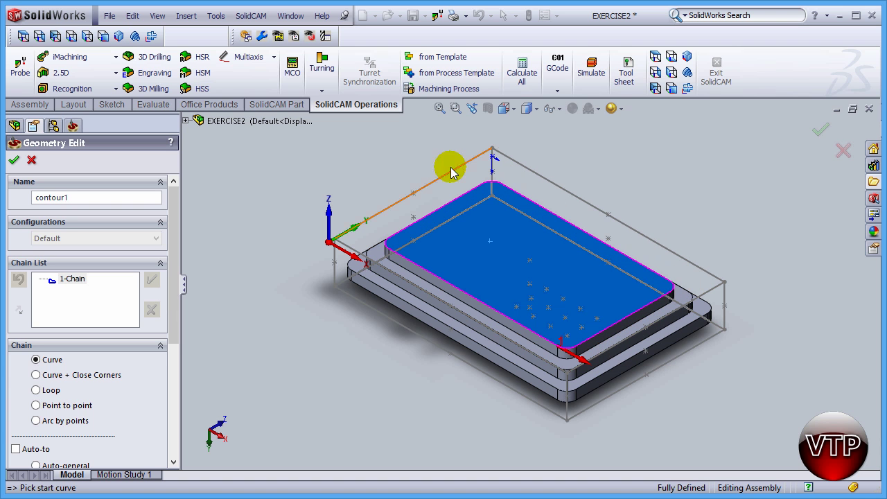
# Accept contour1 and assign tool 2, the 1 inch END MILL, to the operation
pyautogui.click(13, 160)
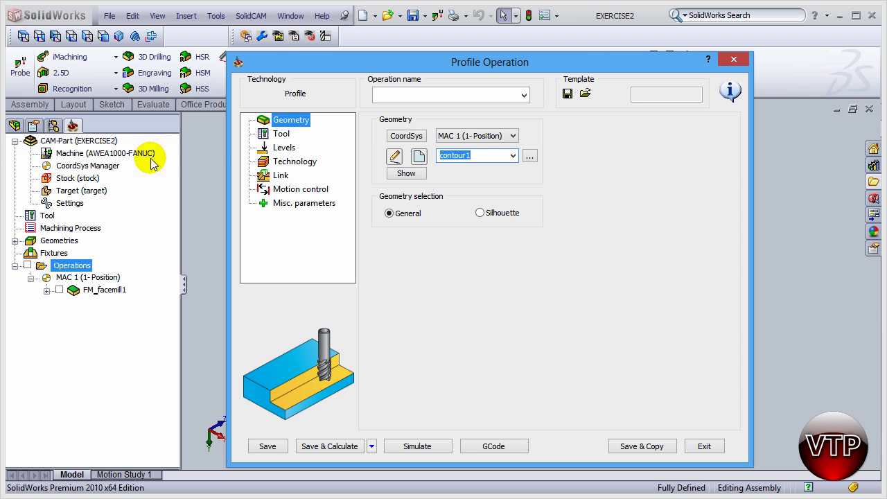
pyautogui.click(283, 136)
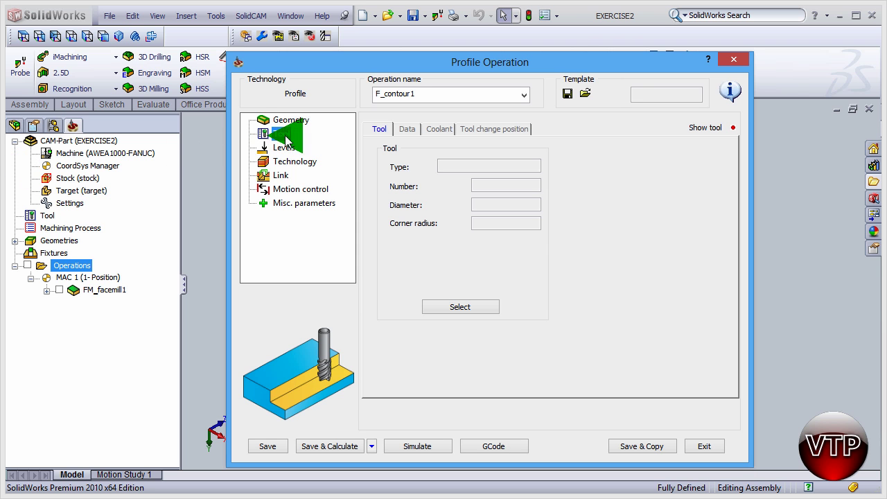
pyautogui.click(469, 306)
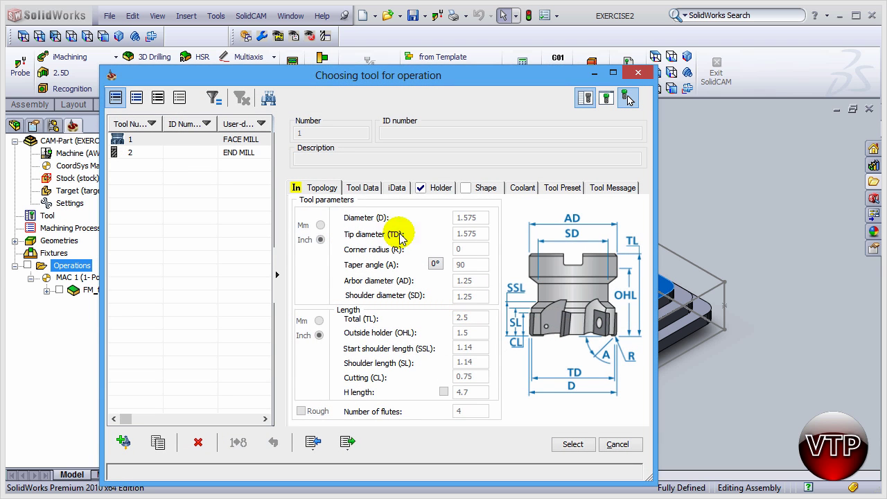
pyautogui.click(167, 153)
pyautogui.click(173, 338)
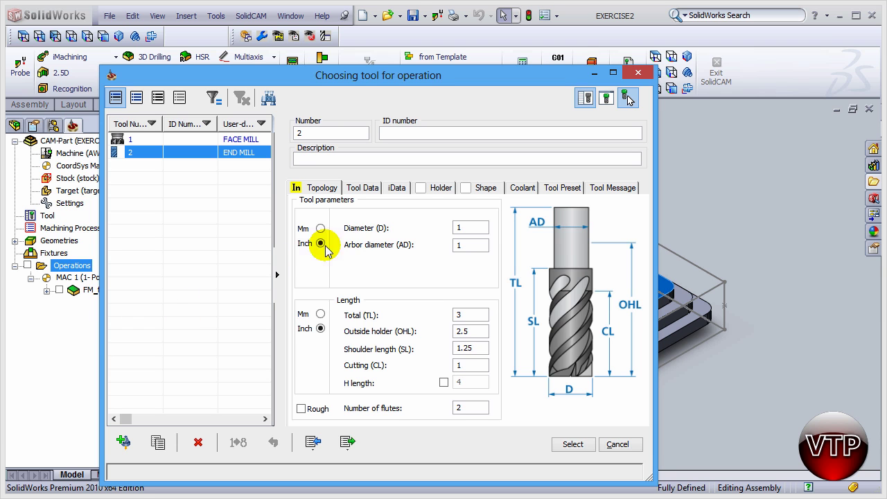
pyautogui.click(462, 230)
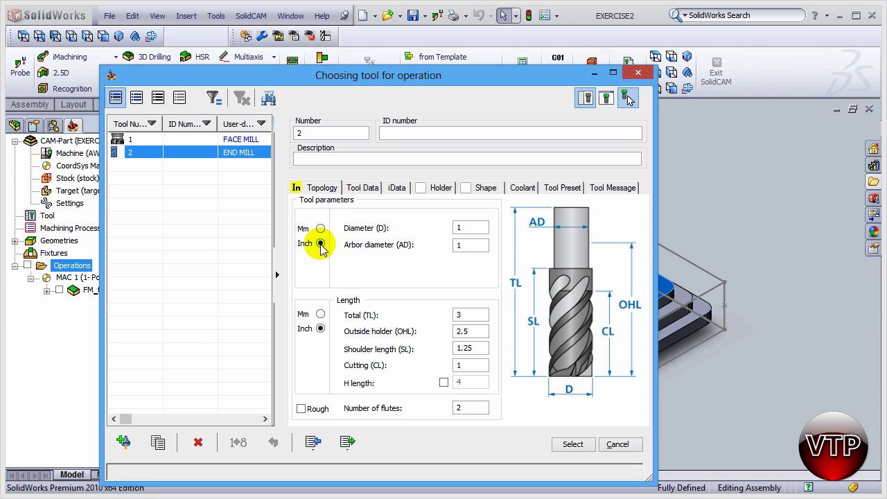
pyautogui.click(573, 445)
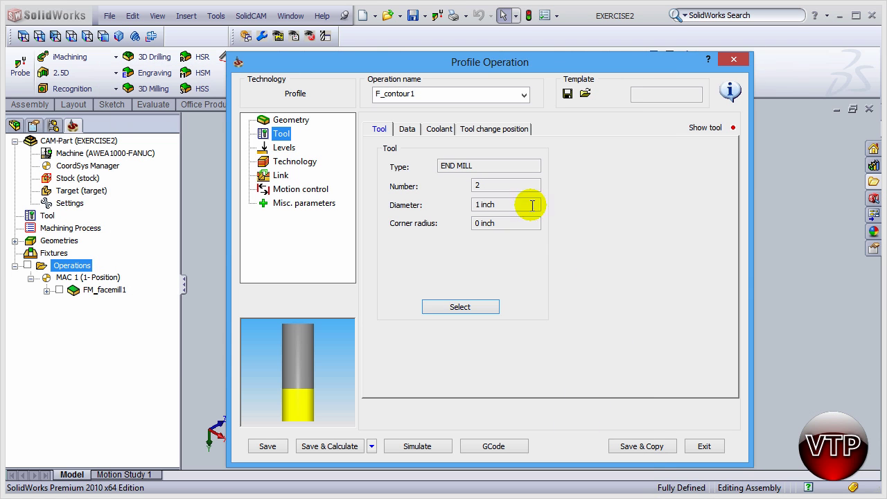
# Set the profile depth to 0.35 by picking the plate's middle step face
pyautogui.click(284, 148)
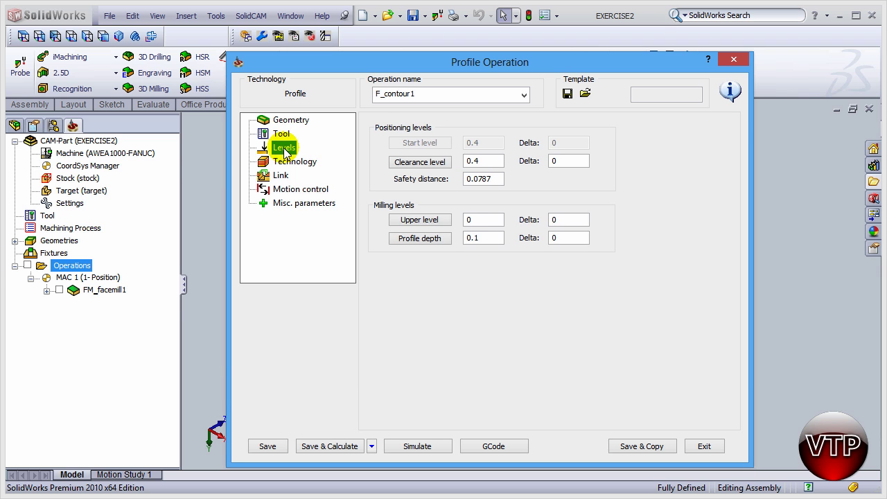
pyautogui.click(424, 241)
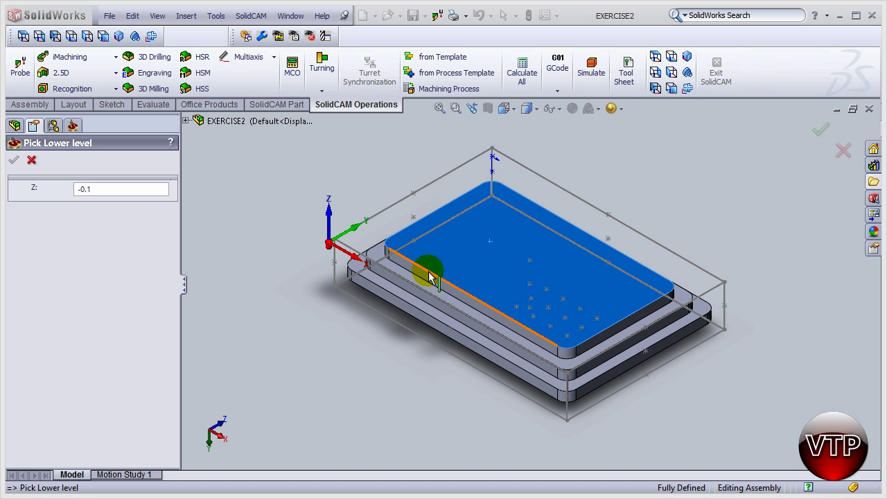
pyautogui.click(485, 325)
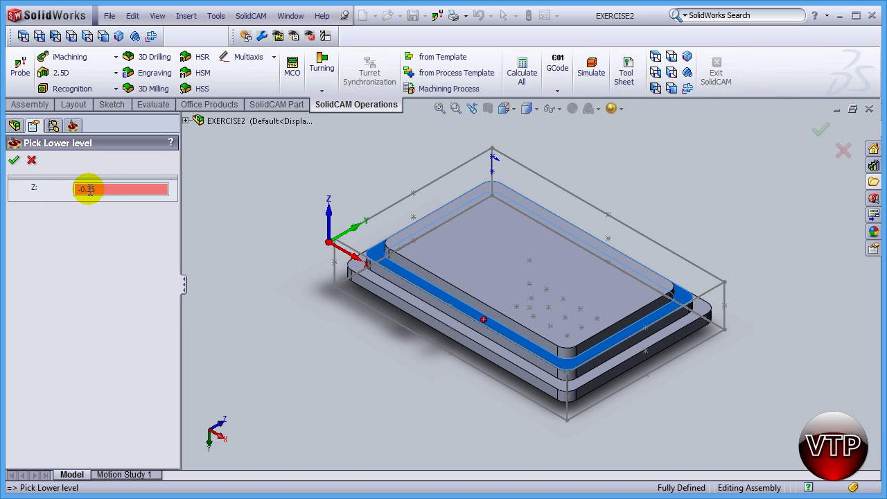
pyautogui.click(14, 161)
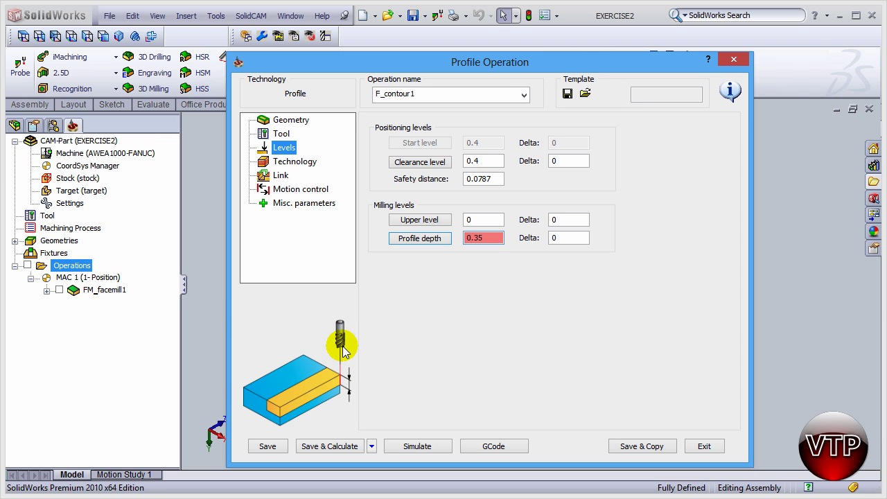
pyautogui.doubleClick(485, 238)
pyautogui.click(485, 329)
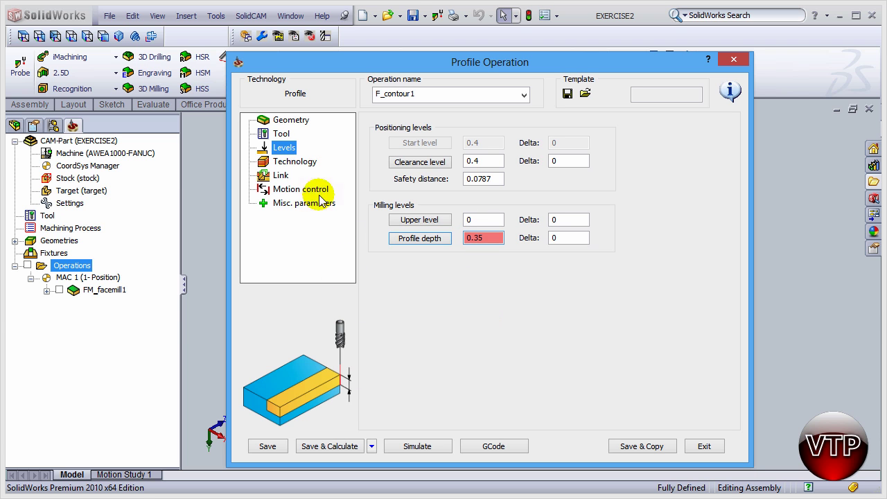
# Change the chain's tool side to Right in Modify Geometry
pyautogui.click(298, 164)
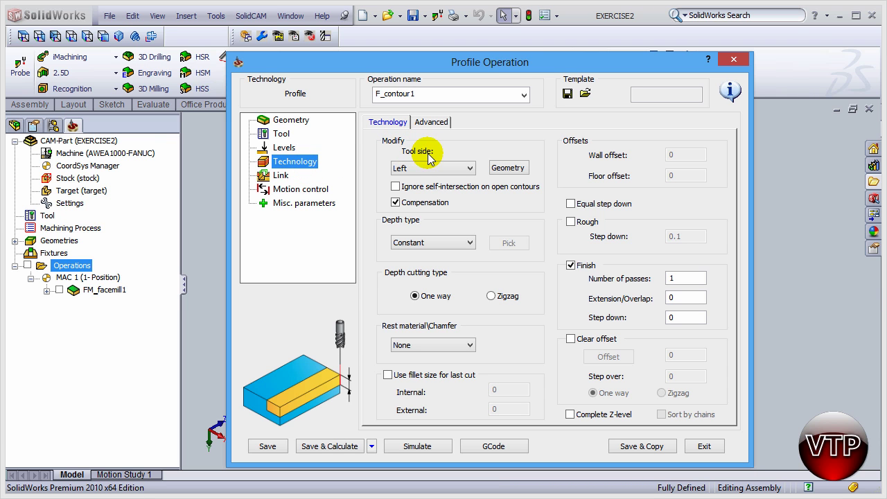
pyautogui.click(505, 168)
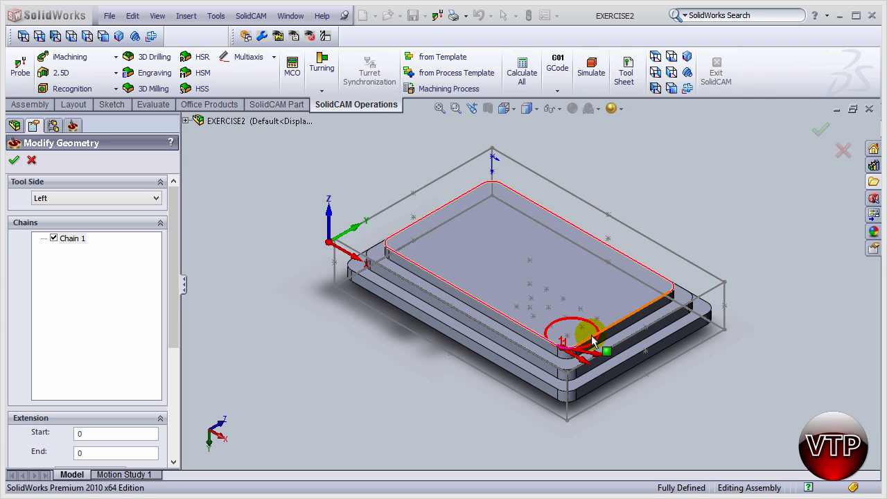
pyautogui.click(61, 201)
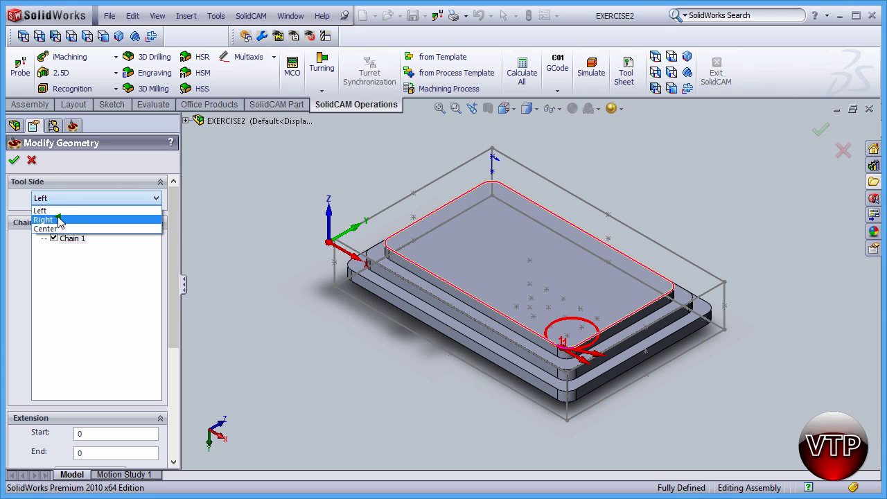
pyautogui.click(60, 219)
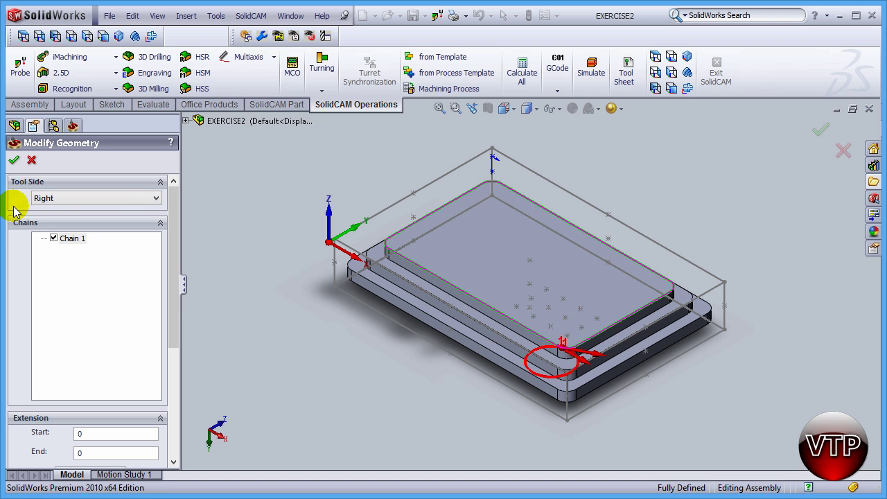
pyautogui.click(13, 160)
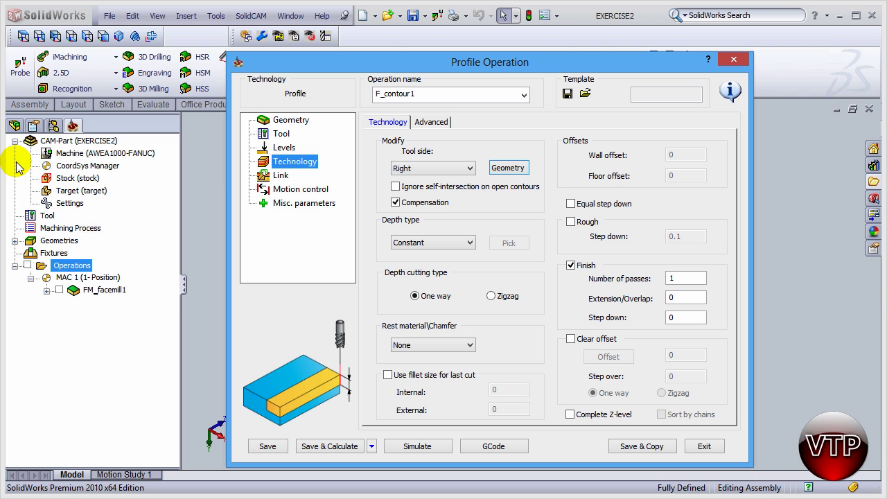
# Turn on roughing and set the finish step down to .25
pyautogui.click(581, 222)
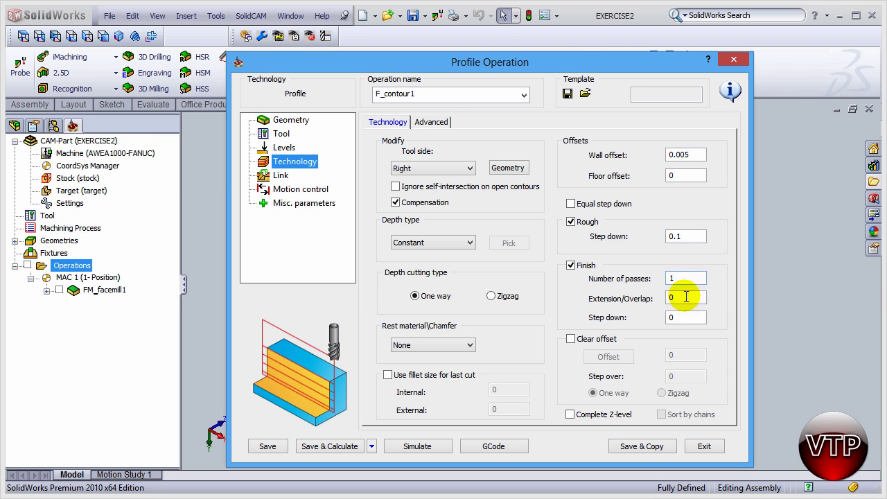
pyautogui.click(677, 318)
pyautogui.click(643, 323)
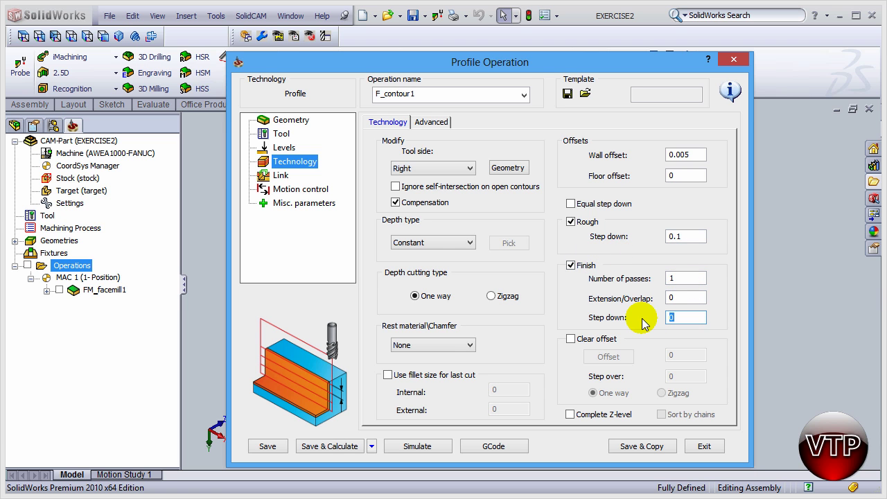
pyautogui.write('.25')
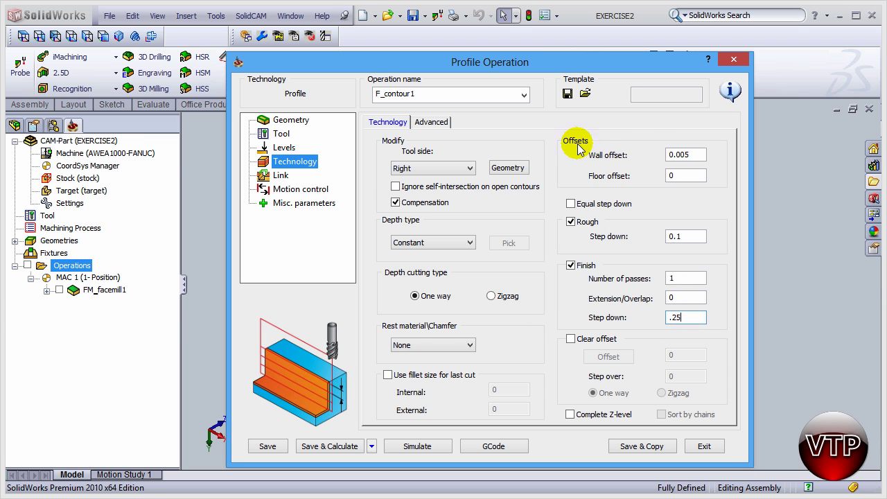
# Review the 0.005 wall offset and 0 floor offset values
pyautogui.click(700, 155)
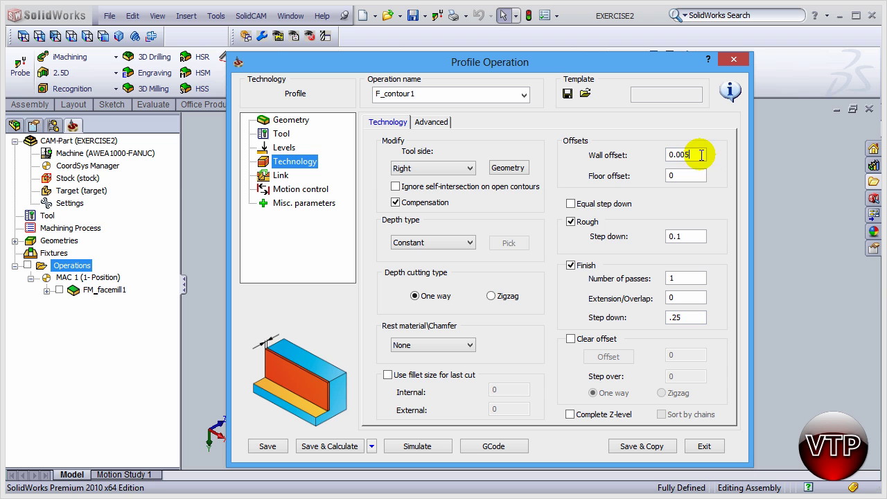
pyautogui.click(677, 175)
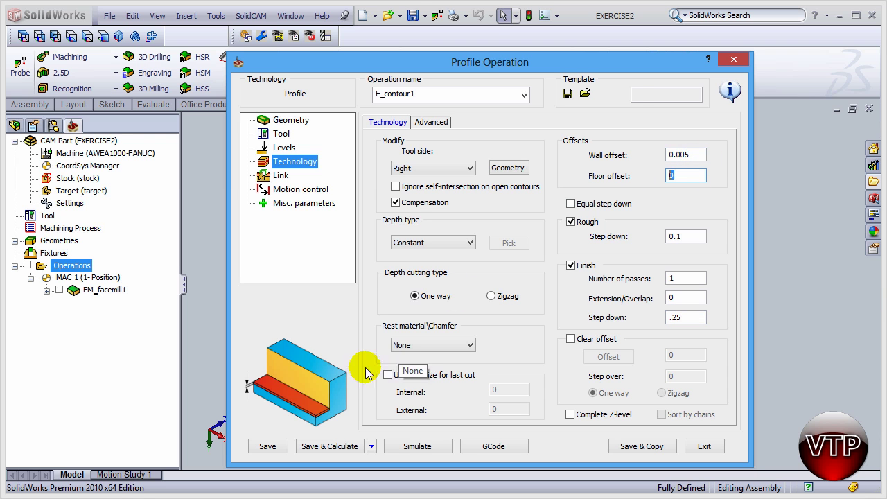
pyautogui.click(670, 154)
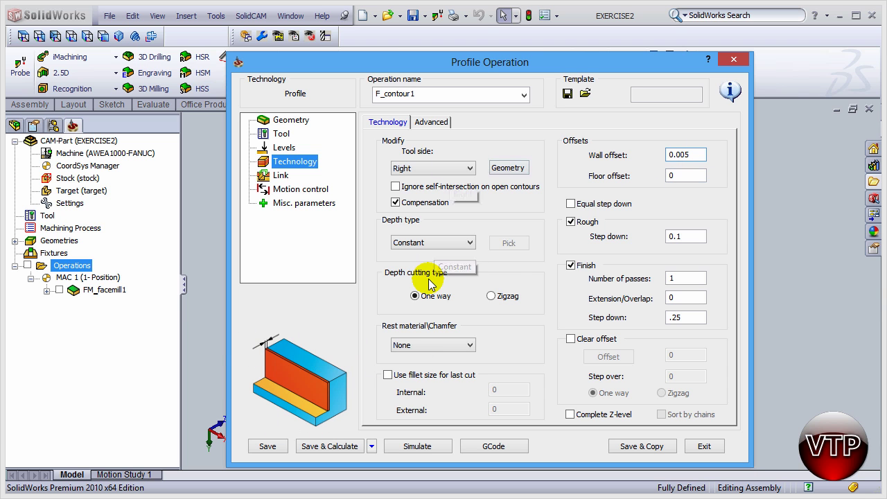
pyautogui.click(687, 155)
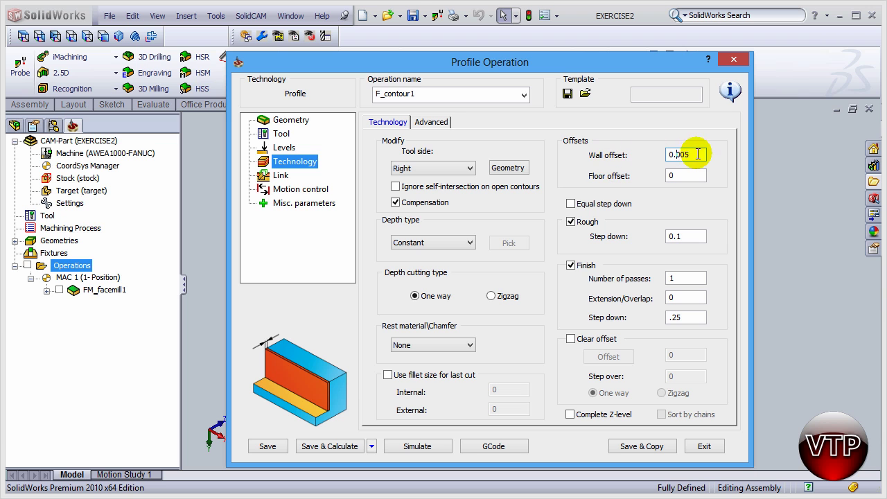
# Set the floor offset to .005
pyautogui.click(683, 176)
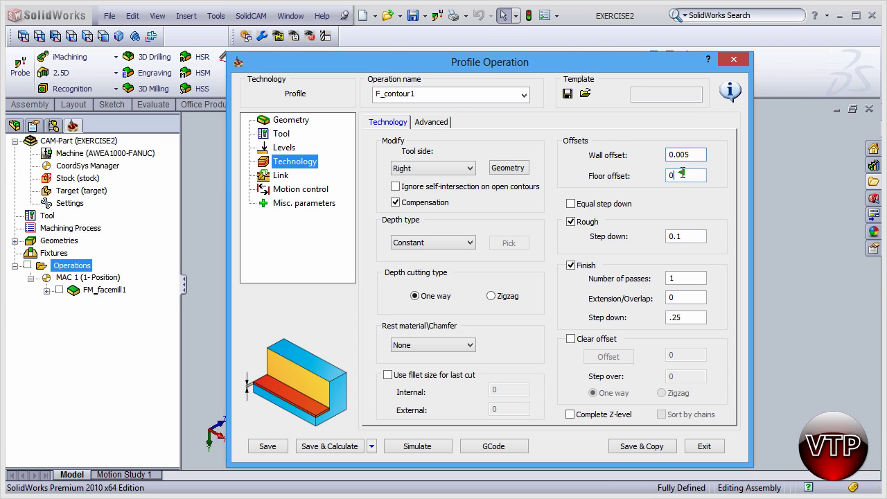
pyautogui.click(630, 178)
pyautogui.write('.005')
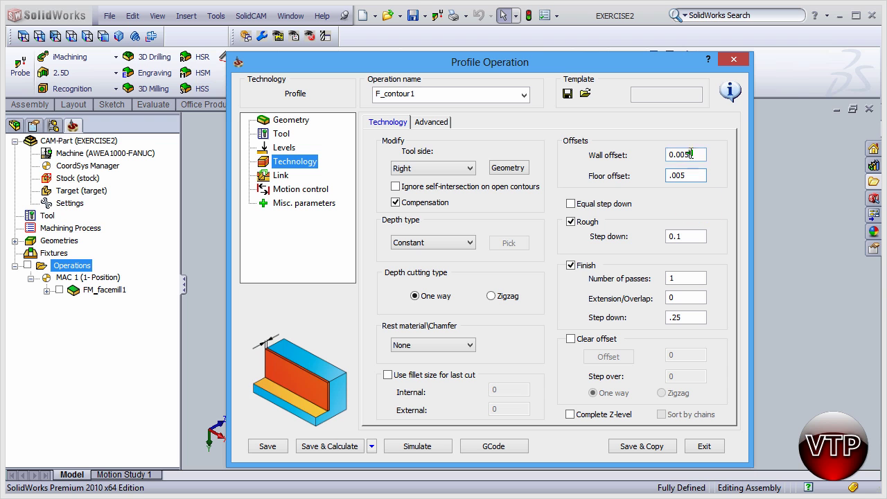
pyautogui.click(688, 216)
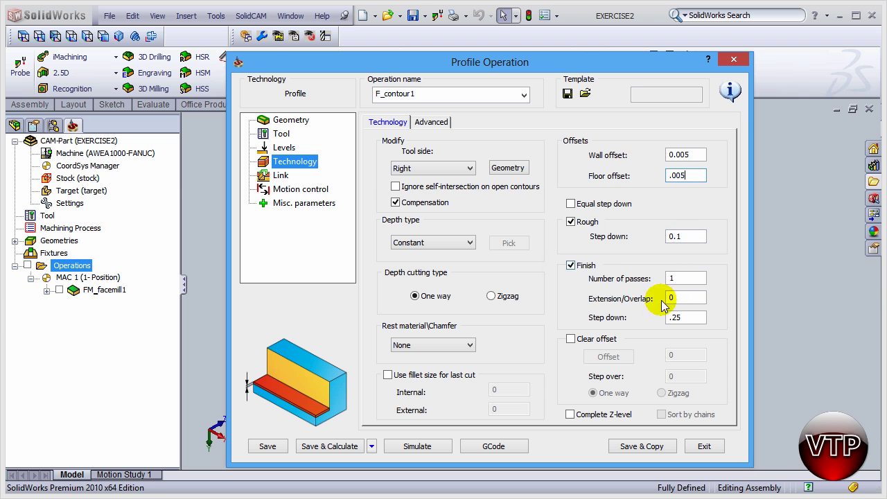
# Enable Clear offset with a .25 offset and .25 step over
pyautogui.click(594, 340)
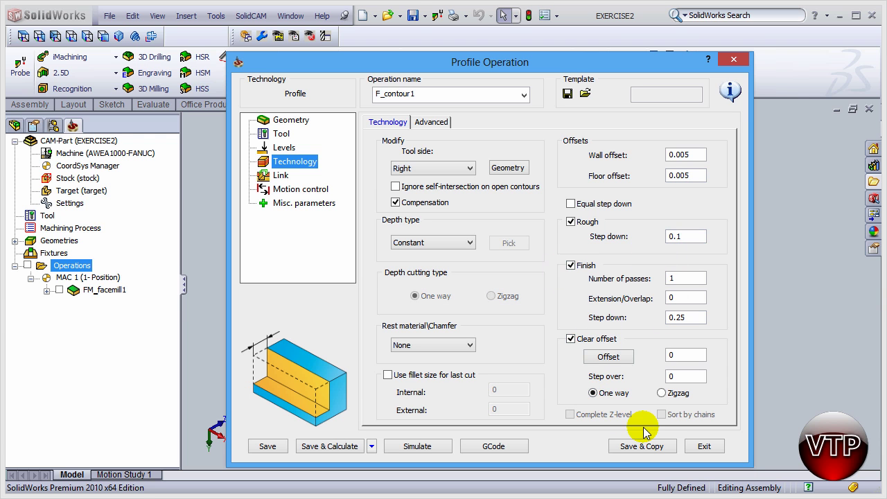
pyautogui.doubleClick(685, 355)
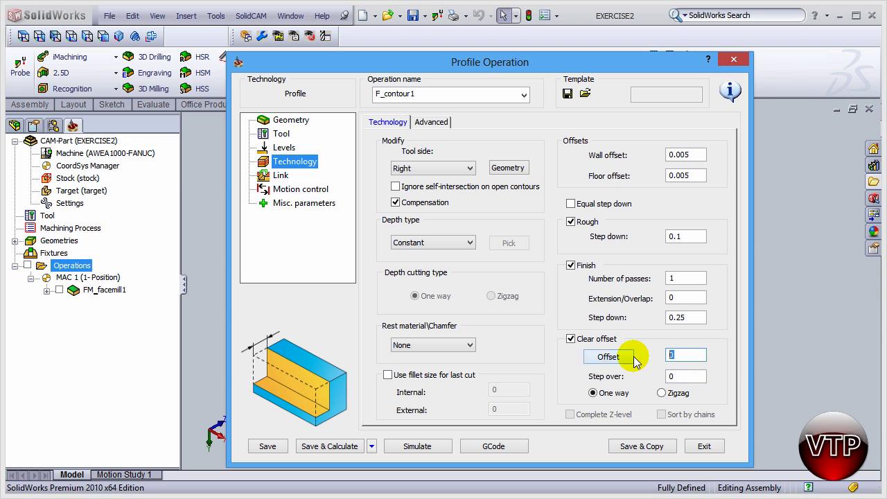
pyautogui.write('.25')
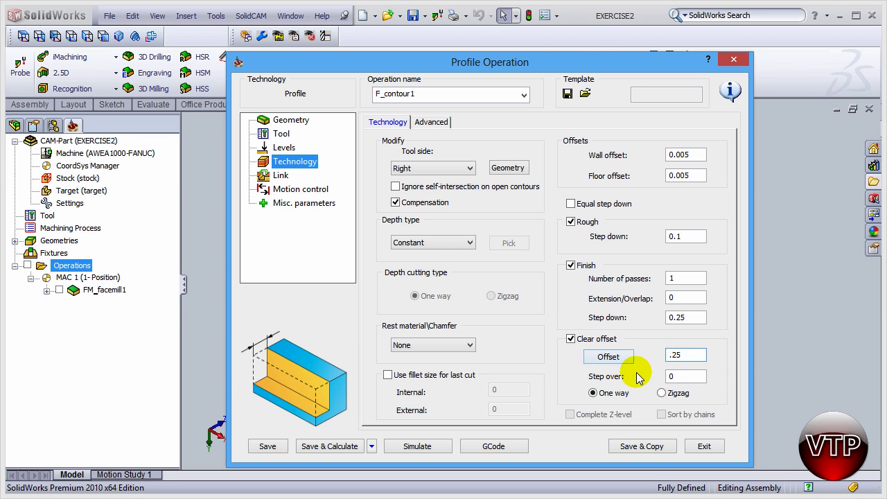
pyautogui.press('Tab')
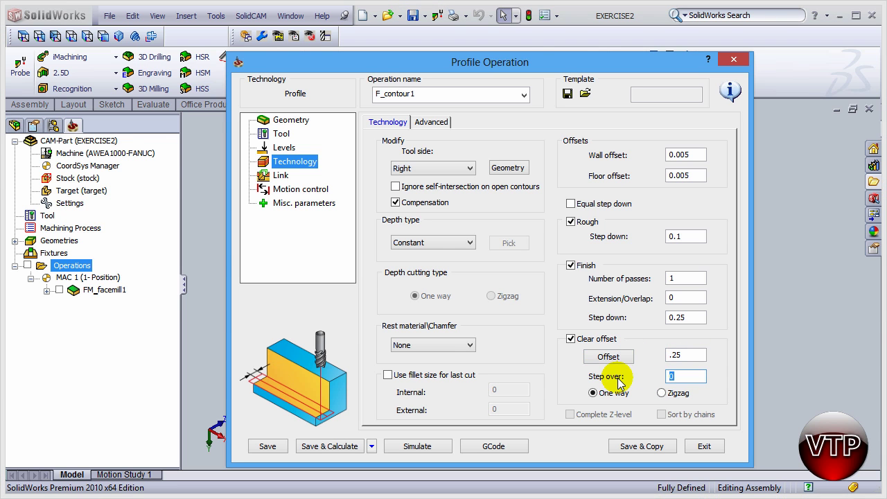
pyautogui.write('.25')
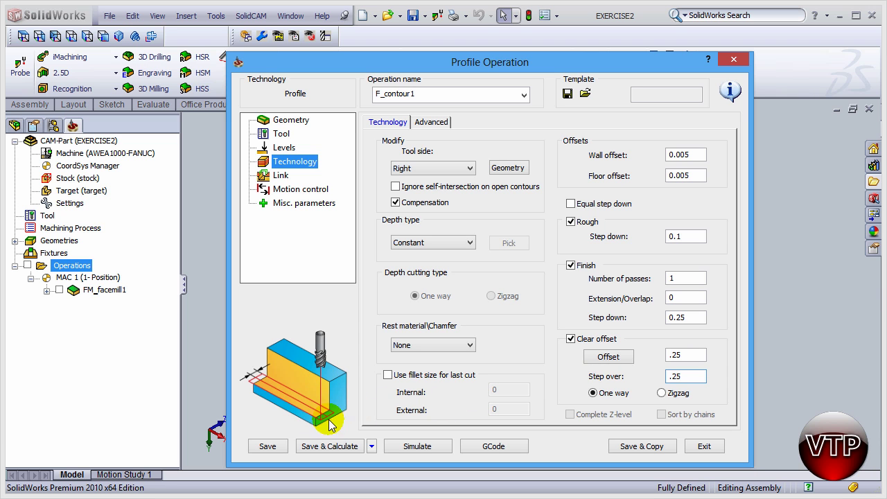
pyautogui.click(680, 355)
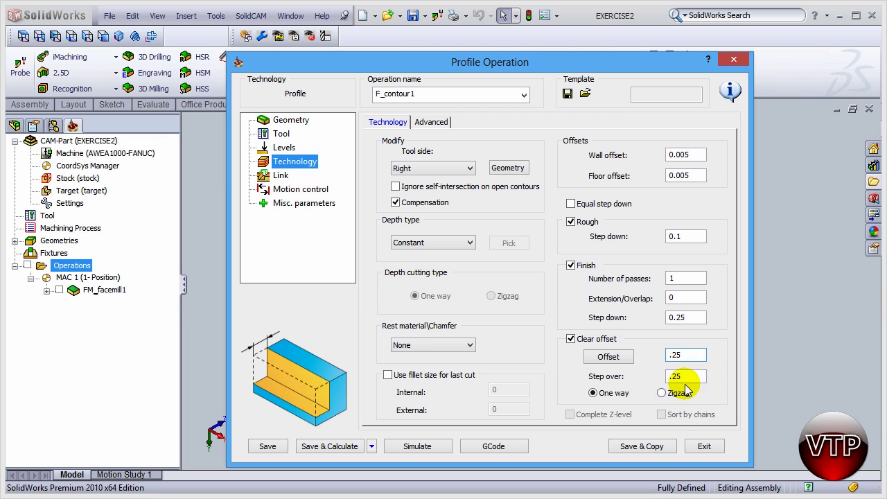
pyautogui.press('Tab')
pyautogui.write('.25')
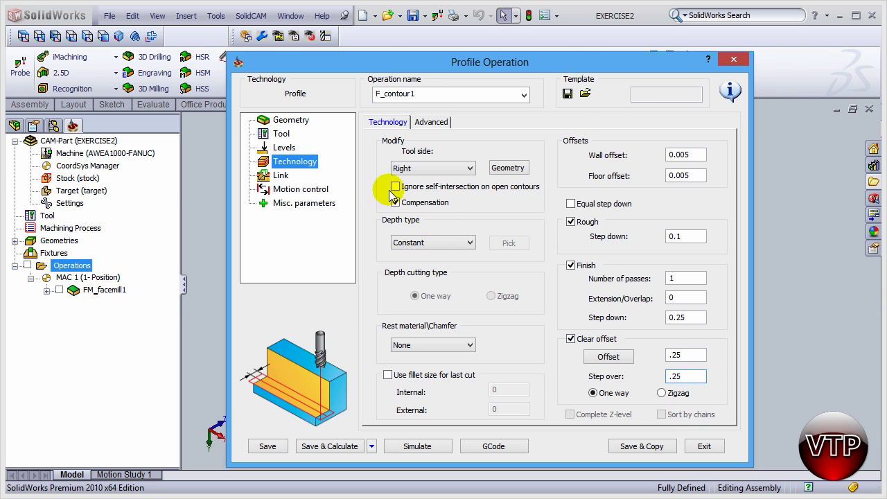
# Use a Tangent lead in of length 0.5, with the lead out the same
pyautogui.click(280, 176)
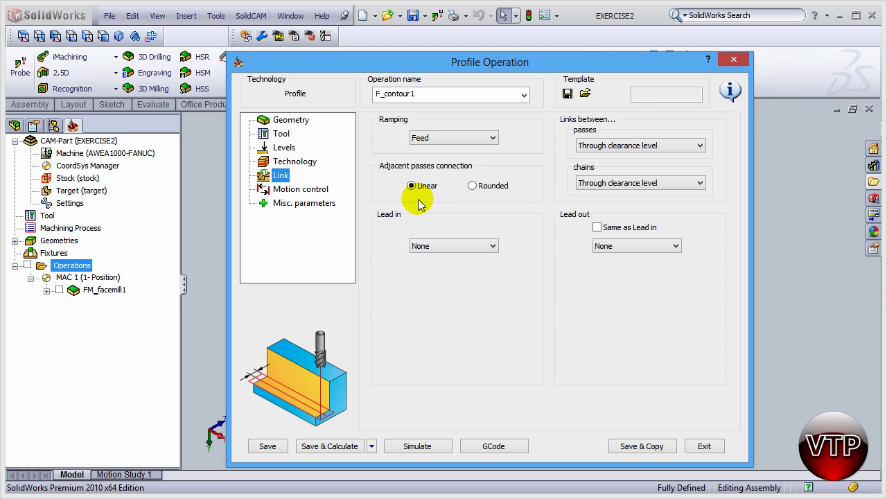
pyautogui.click(472, 245)
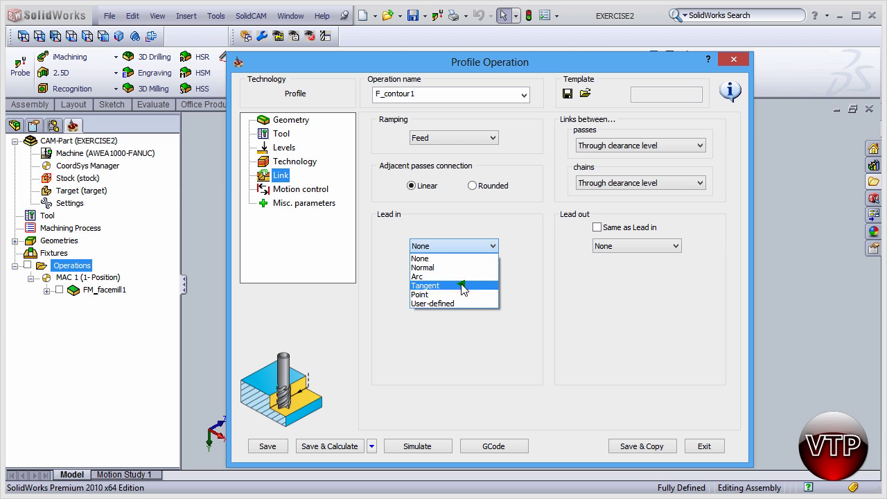
pyautogui.click(462, 285)
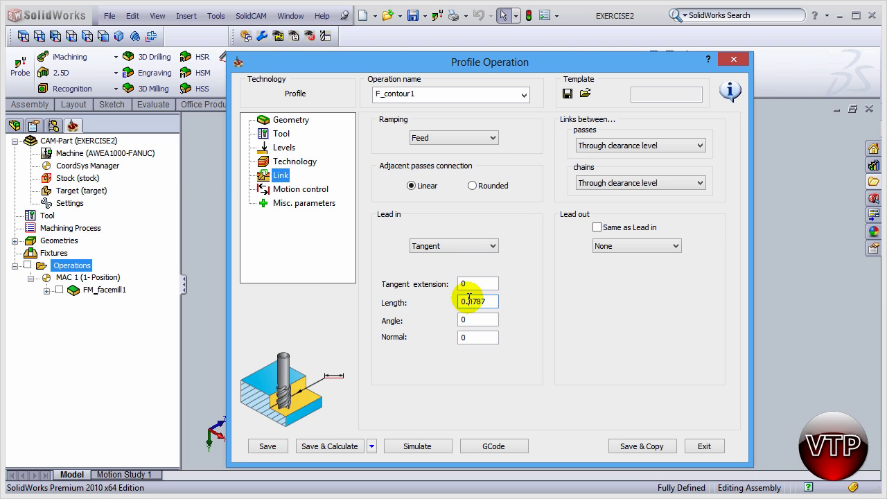
pyautogui.doubleClick(495, 299)
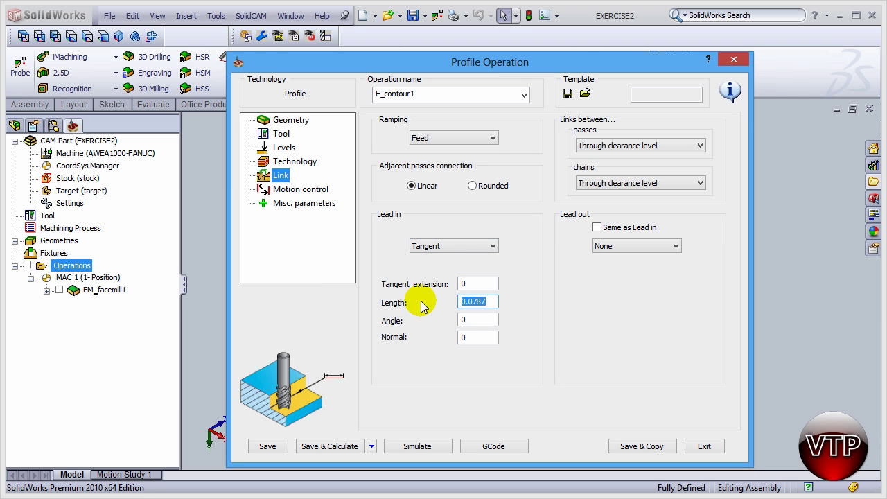
pyautogui.write('0.5')
pyautogui.click(475, 320)
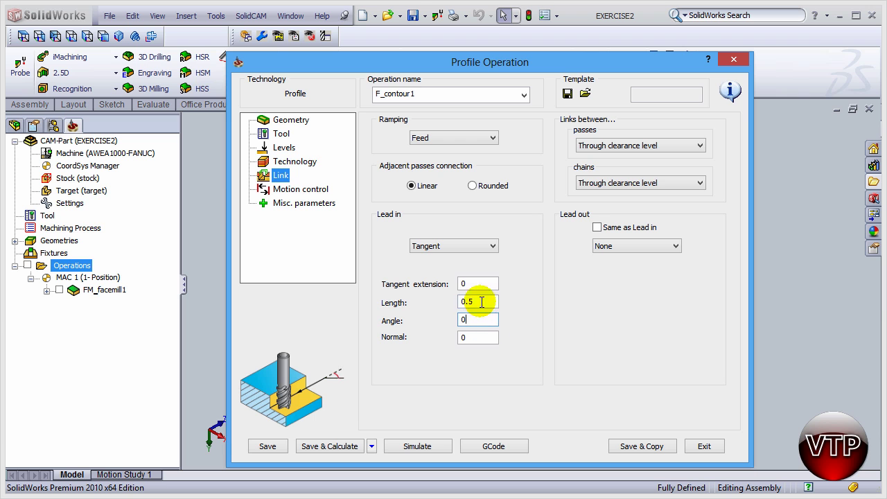
pyautogui.click(481, 302)
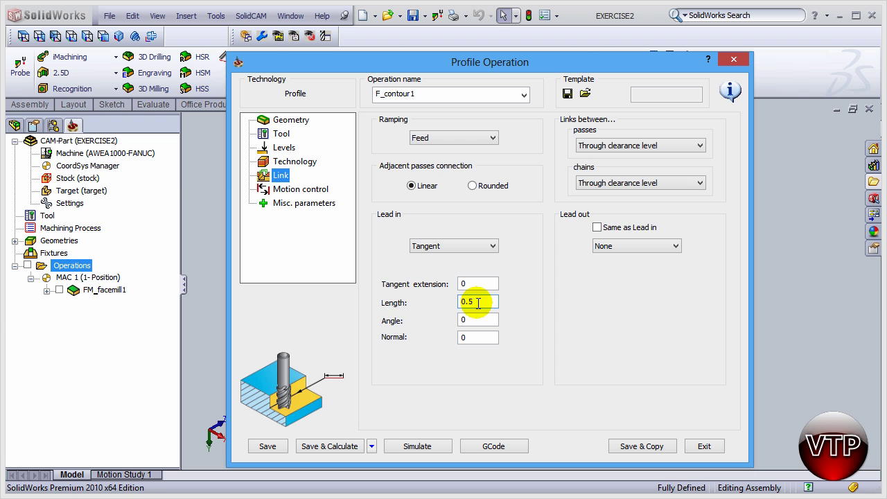
pyautogui.click(597, 227)
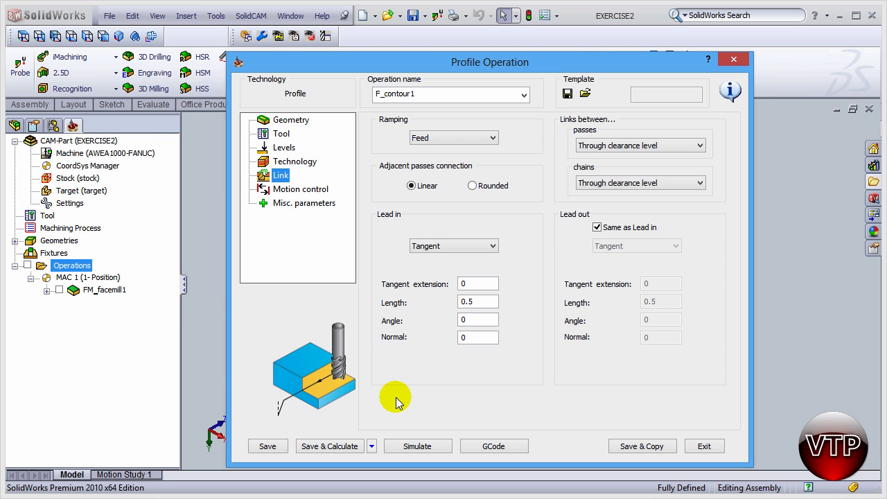
# Calculate F_contour1 and run a slowed simulation, rotating to inspect the raised pad
pyautogui.click(330, 447)
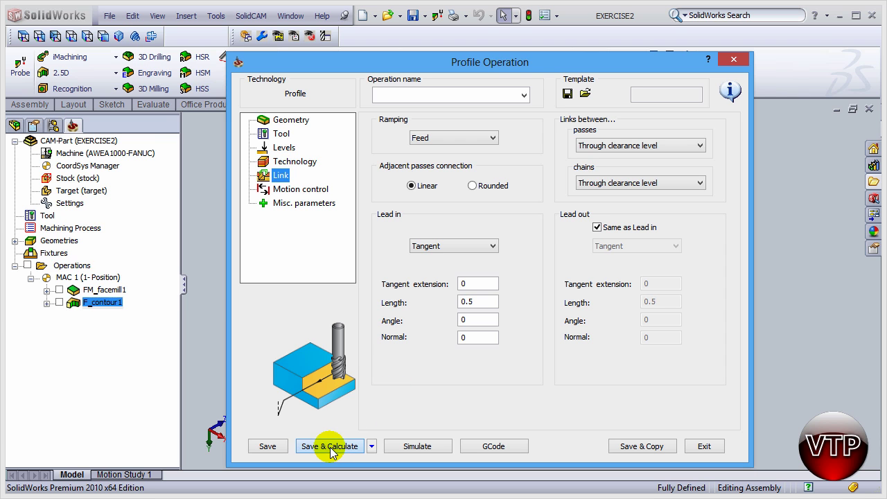
pyautogui.click(418, 446)
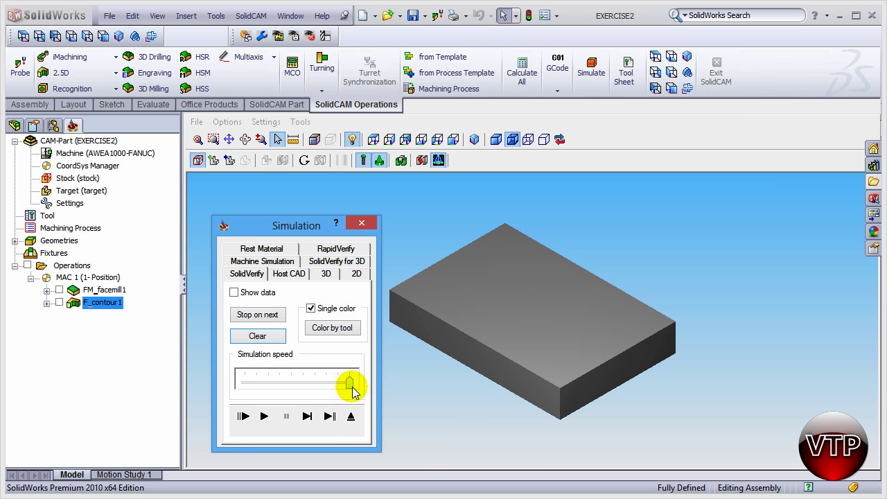
pyautogui.moveTo(349, 383); pyautogui.dragTo(249, 390)
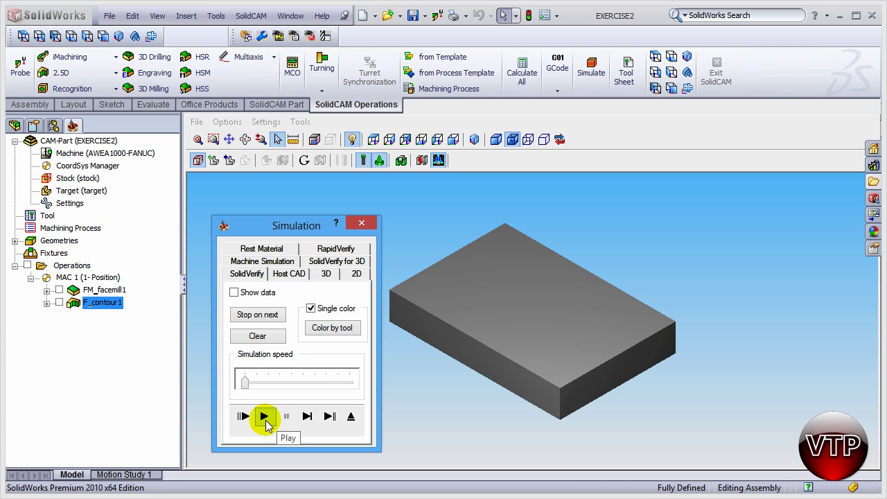
pyautogui.click(263, 417)
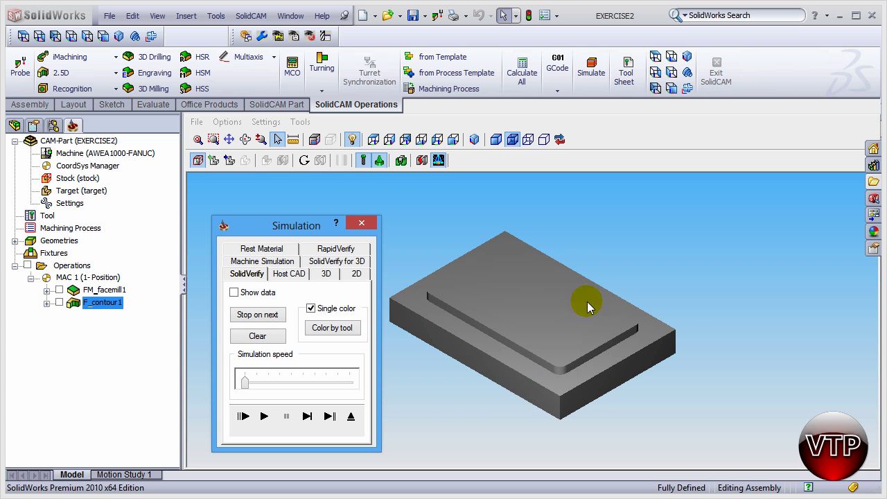
pyautogui.moveTo(682, 313); pyautogui.dragTo(620, 325, button='middle')
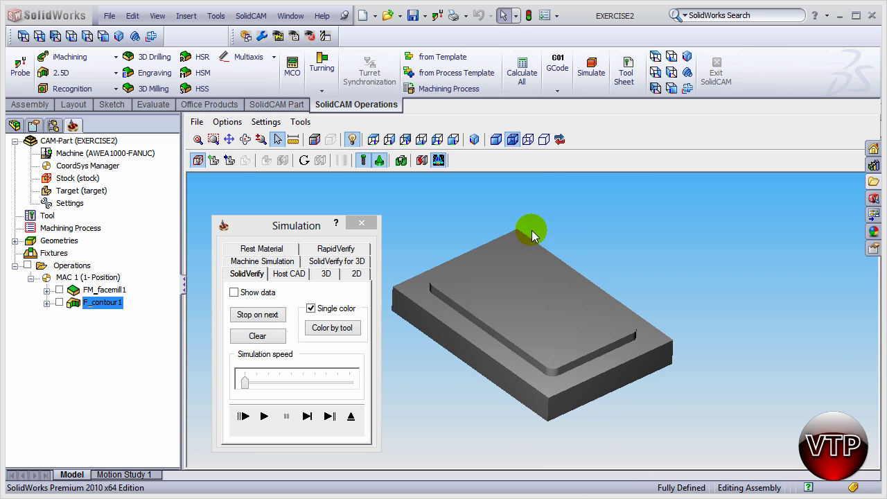
# Measure from the simulated top face to the cut step, confirming Delta Z 0.250 and distance 1.326
pyautogui.click(294, 141)
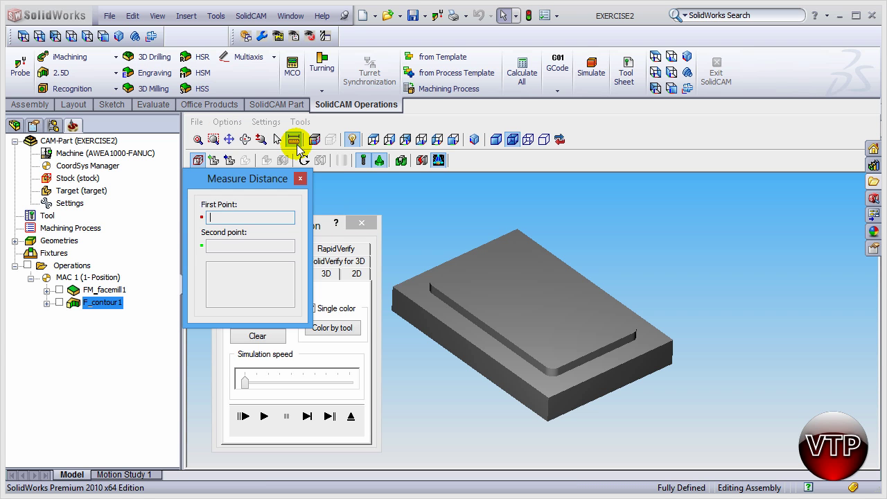
pyautogui.click(497, 297)
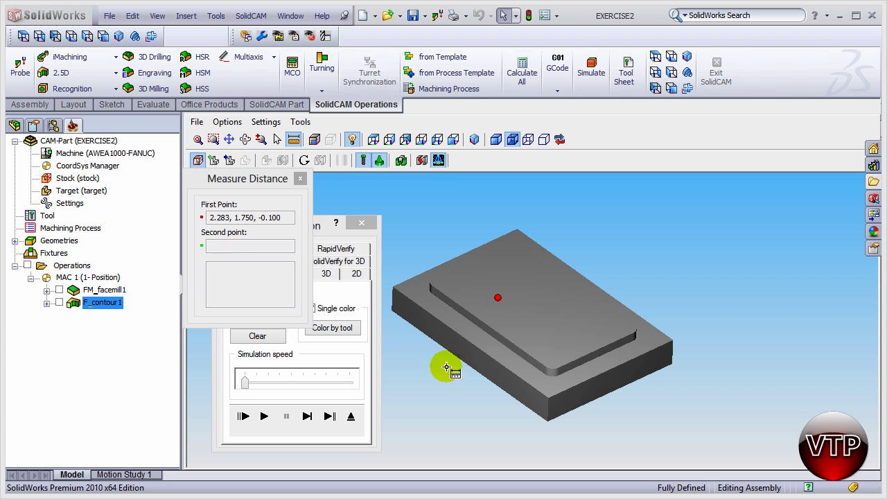
pyautogui.click(458, 323)
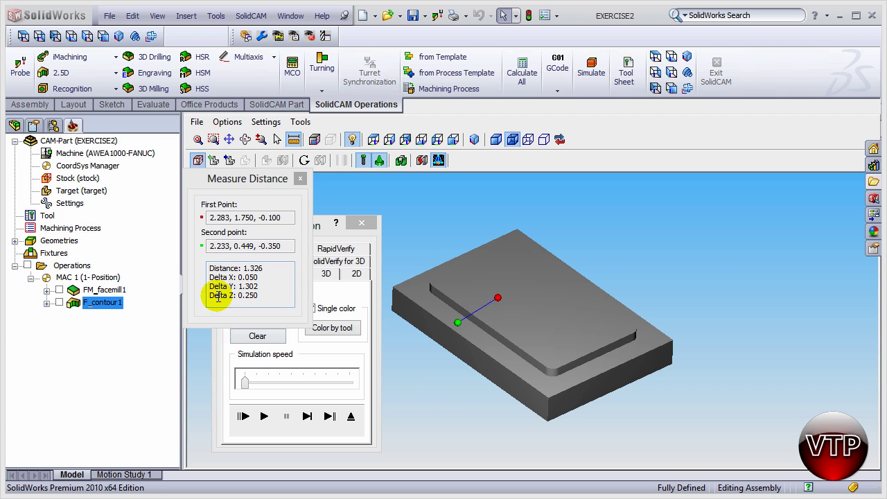
pyautogui.moveTo(209, 296)
pyautogui.mouseDown()
pyautogui.moveTo(239, 295)
pyautogui.moveTo(253, 311)
pyautogui.mouseUp()
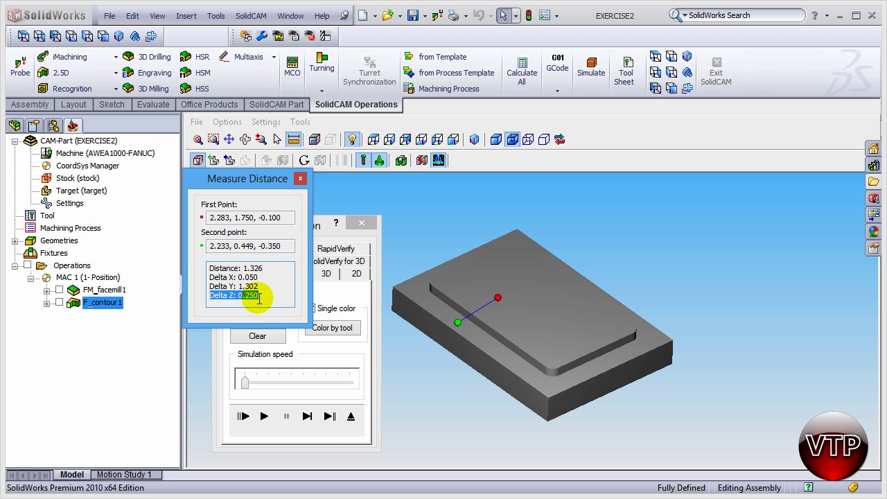
# Close the measurement and simulation, then save F_contour1 and exit the Profile Operation dialog
pyautogui.click(300, 179)
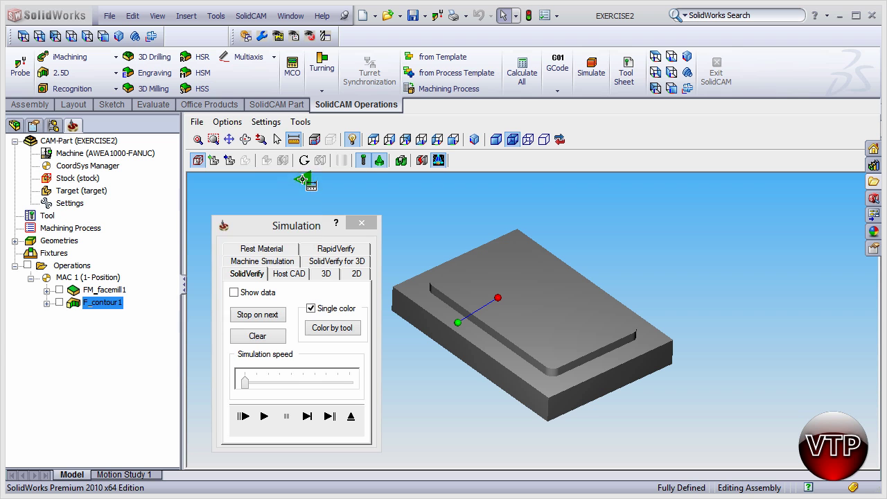
pyautogui.click(363, 226)
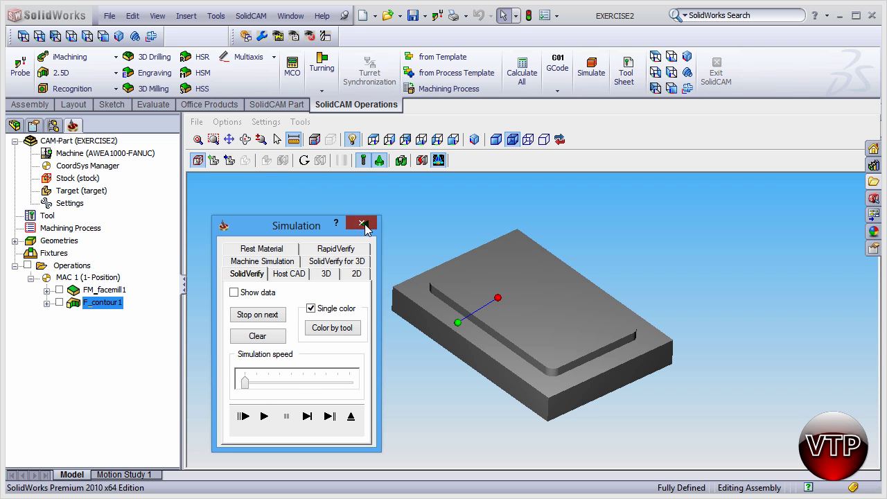
pyautogui.click(363, 225)
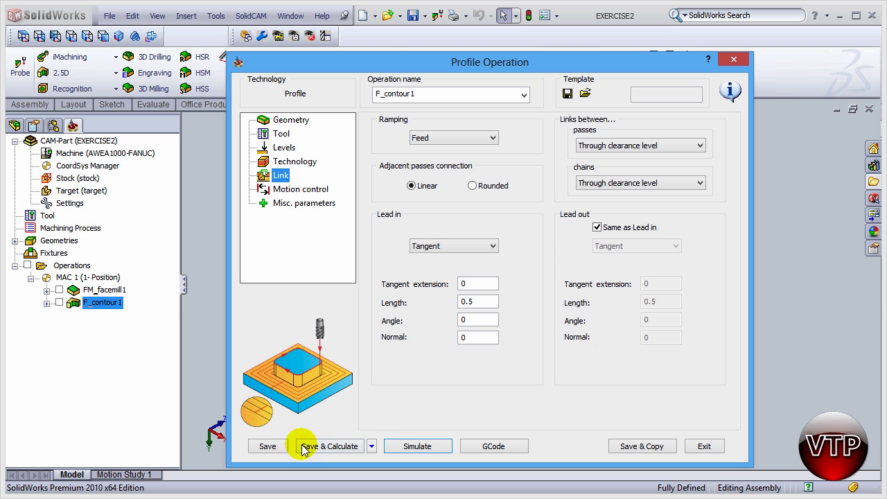
pyautogui.click(265, 446)
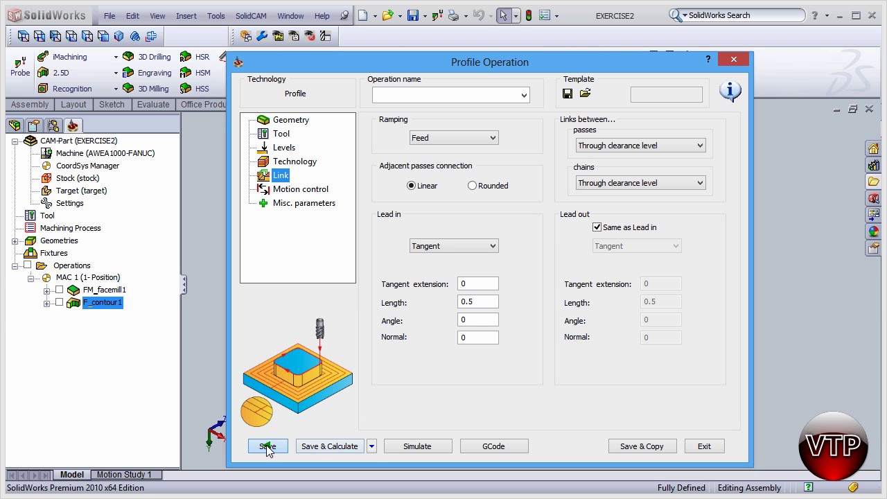
pyautogui.click(704, 446)
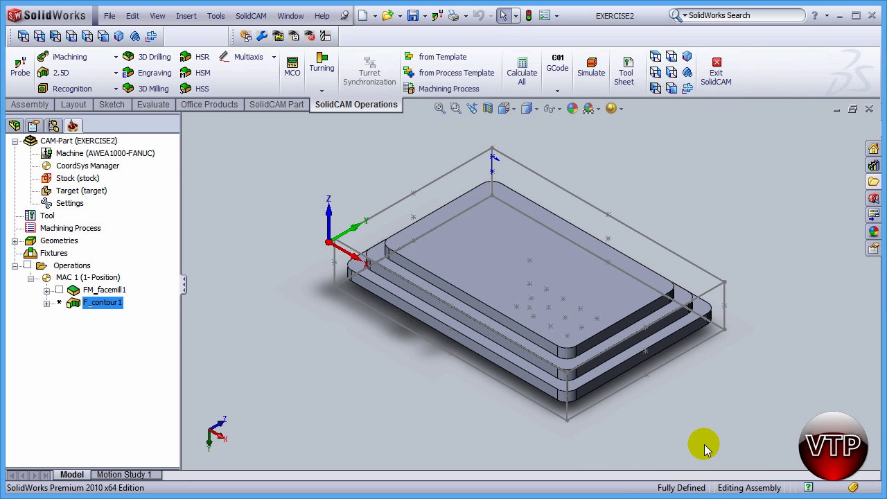